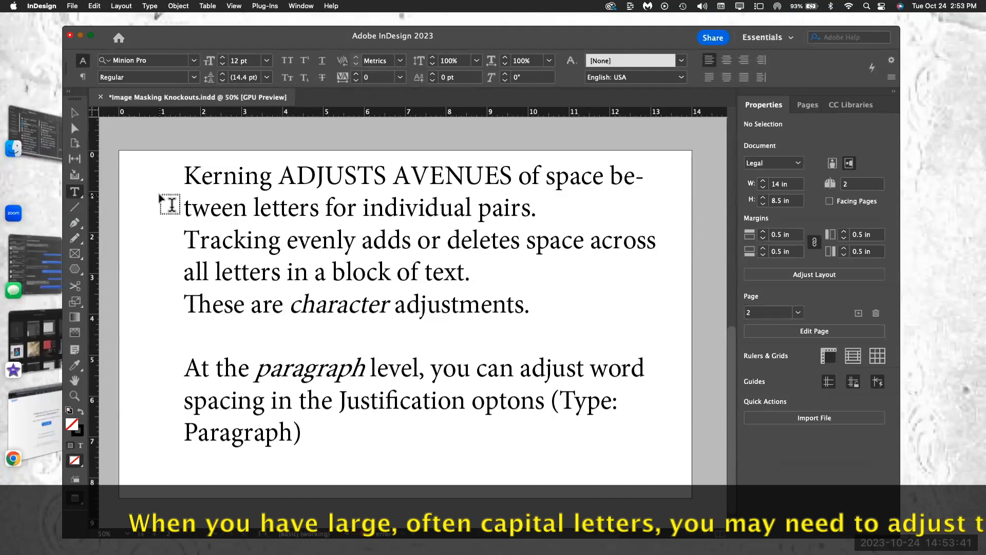
- Place the insertion point between the A and V in AVENUES and widen the kerning of the pair past 30
{"action": "double_click", "coordinate": [206, 181]}
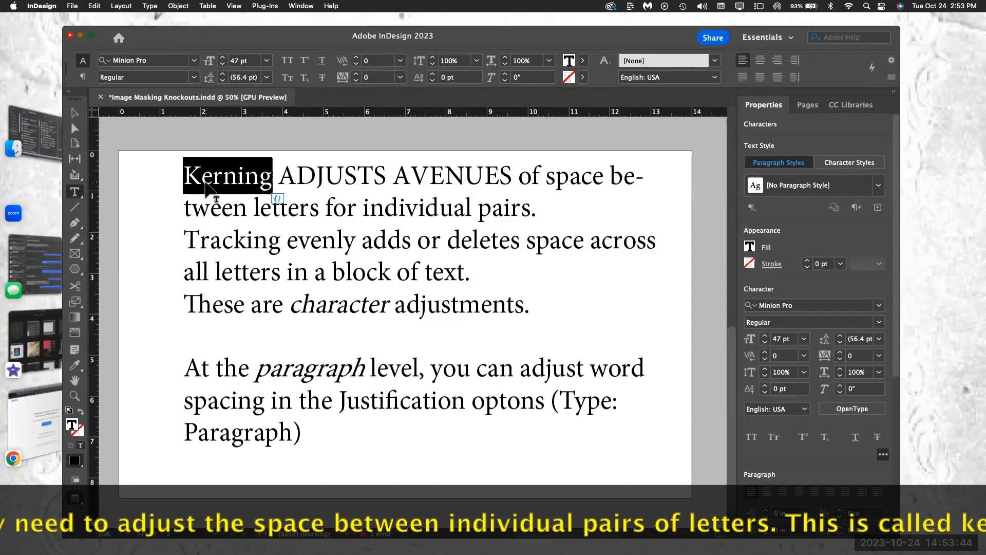
{"action": "left_click", "coordinate": [415, 178]}
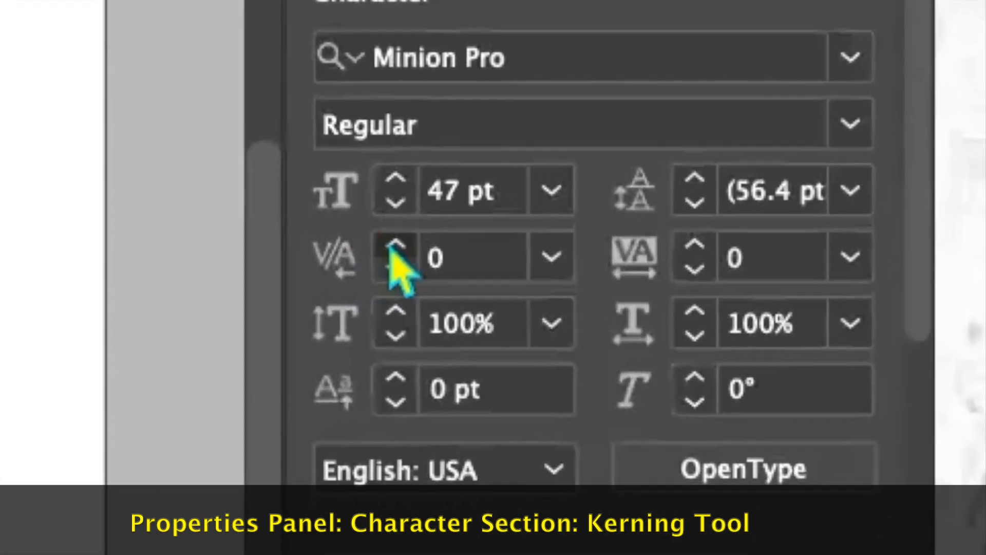
{"action": "left_click", "coordinate": [554, 306]}
{"action": "left_click", "coordinate": [362, 232]}
{"action": "left_click", "coordinate": [362, 233]}
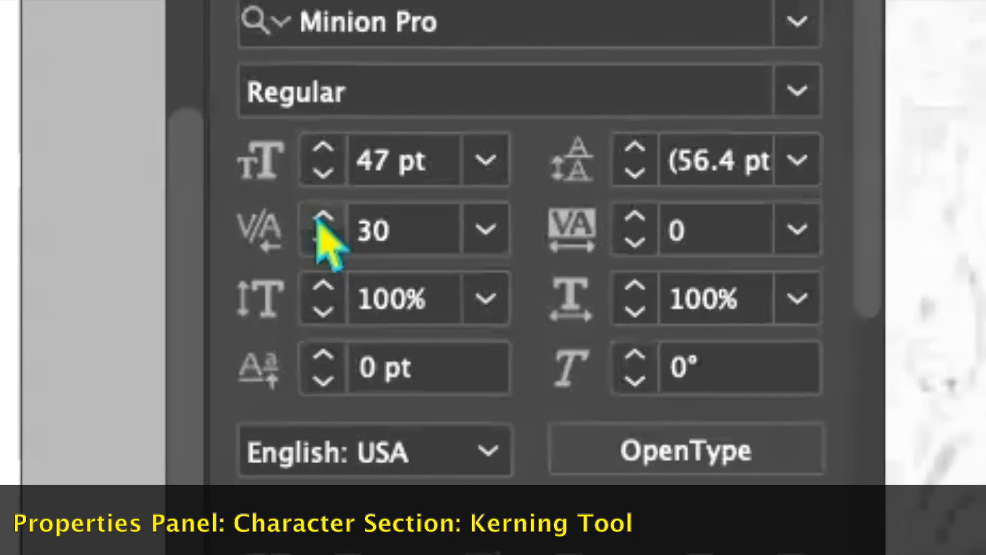
{"action": "left_click", "coordinate": [362, 232]}
- Reduce the kerning between the A and V in AVENUES to 0 and below
{"action": "left_click", "coordinate": [379, 195]}
{"action": "left_click", "coordinate": [380, 195]}
{"action": "left_click", "coordinate": [379, 195]}
{"action": "left_click", "coordinate": [379, 195]}
{"action": "left_click", "coordinate": [379, 195]}
{"action": "left_click", "coordinate": [379, 196]}
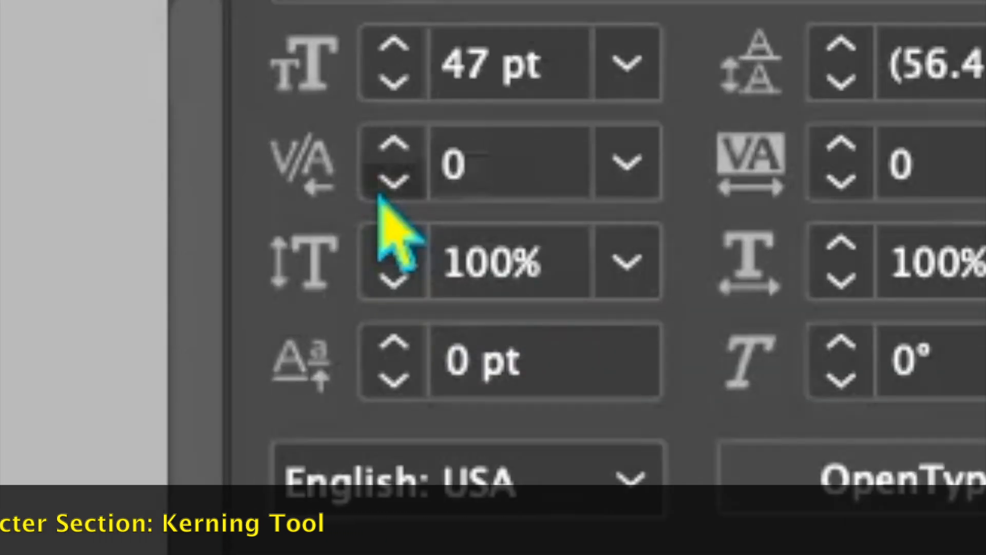
{"action": "left_click", "coordinate": [379, 195]}
{"action": "left_click", "coordinate": [379, 195]}
{"action": "left_click", "coordinate": [379, 195]}
{"action": "left_click", "coordinate": [379, 195]}
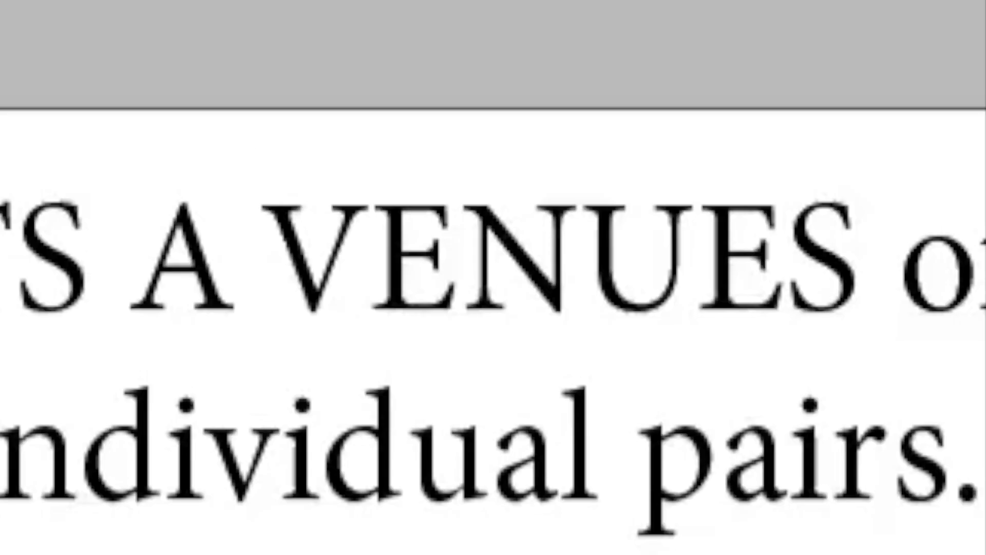
- Tighten the kerning between the A and V in AVENUES until the two letters sit close together
{"action": "left_click", "coordinate": [394, 181]}
{"action": "left_click", "coordinate": [394, 182]}
{"action": "left_click", "coordinate": [394, 181]}
{"action": "left_click", "coordinate": [395, 181]}
{"action": "left_click", "coordinate": [394, 182]}
{"action": "left_click", "coordinate": [394, 181]}
{"action": "left_click", "coordinate": [394, 181]}
{"action": "left_click", "coordinate": [395, 181]}
{"action": "key", "text": "alt+Left"}
{"action": "key", "text": "alt+Left"}
{"action": "key", "text": "alt+Left"}
{"action": "key", "text": "alt+Left"}
{"action": "key", "text": "alt+Left"}
{"action": "key", "text": "alt+Left"}
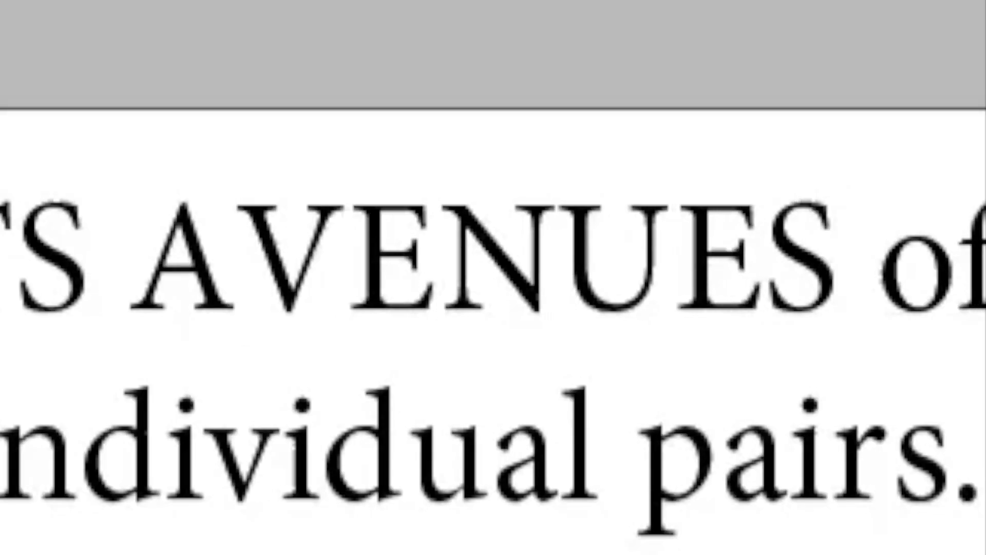
{"action": "key", "text": "alt+Left"}
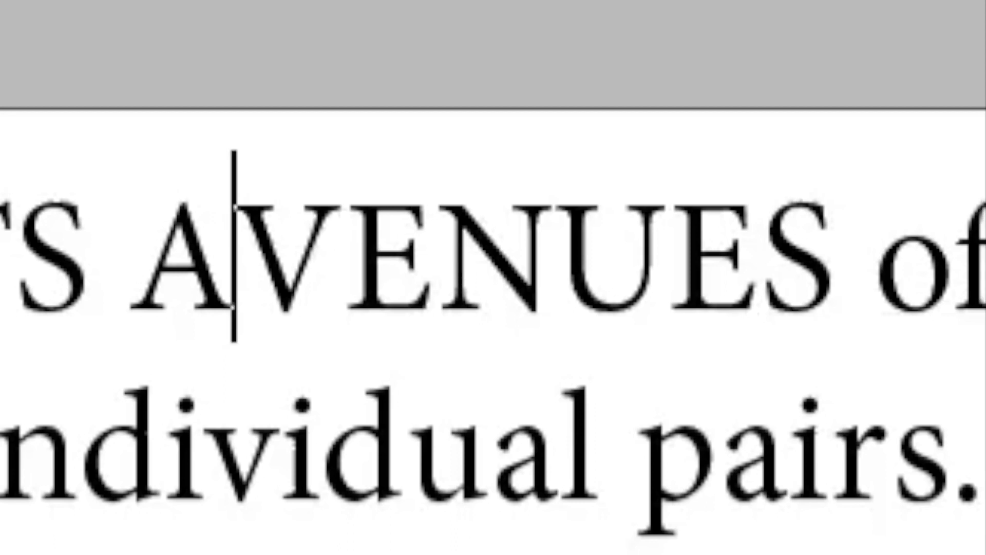
{"action": "key", "text": "alt+Left"}
{"action": "key", "text": "alt+Left"}
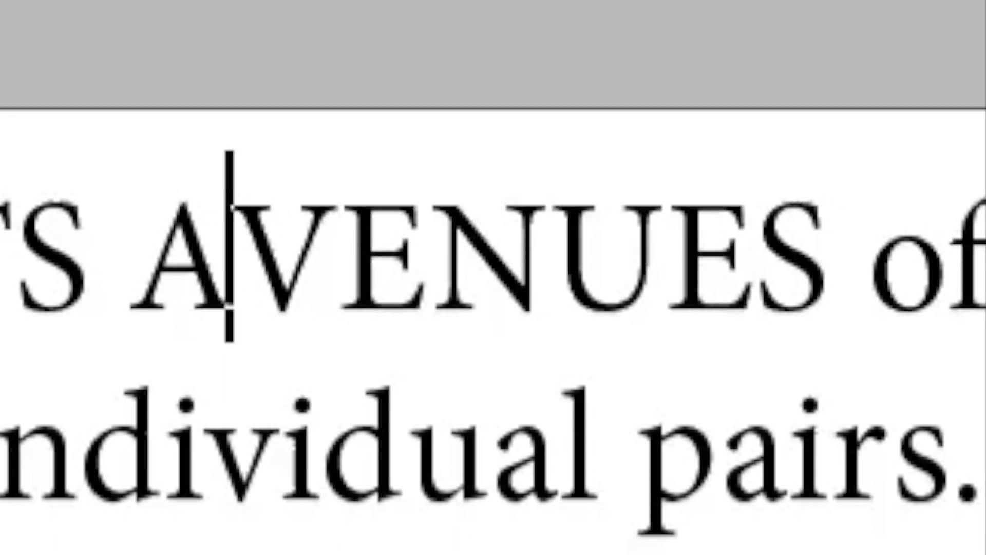
{"action": "key", "text": "alt+Left"}
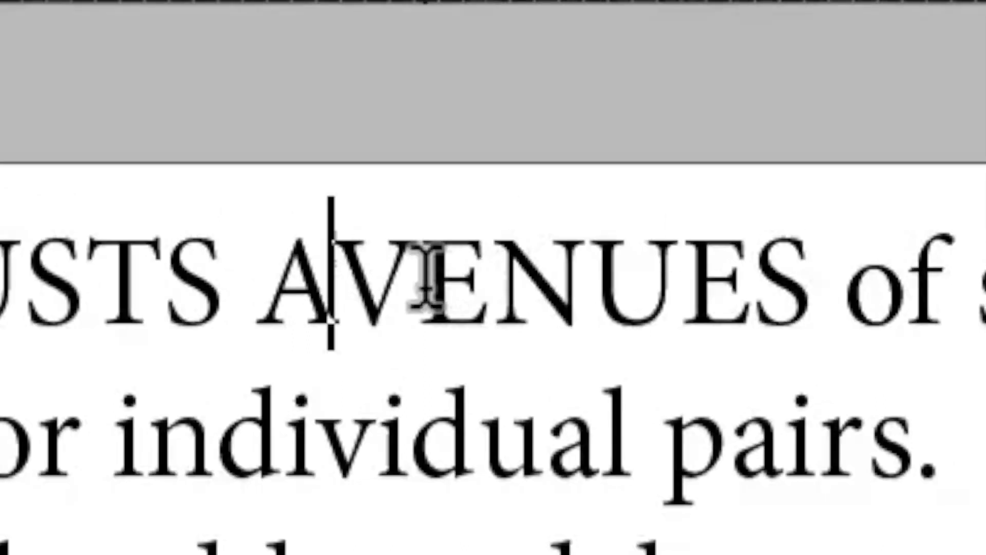
- Widen the kerning between the V and the first E in AVENUES to 10
{"action": "left_click", "coordinate": [426, 275]}
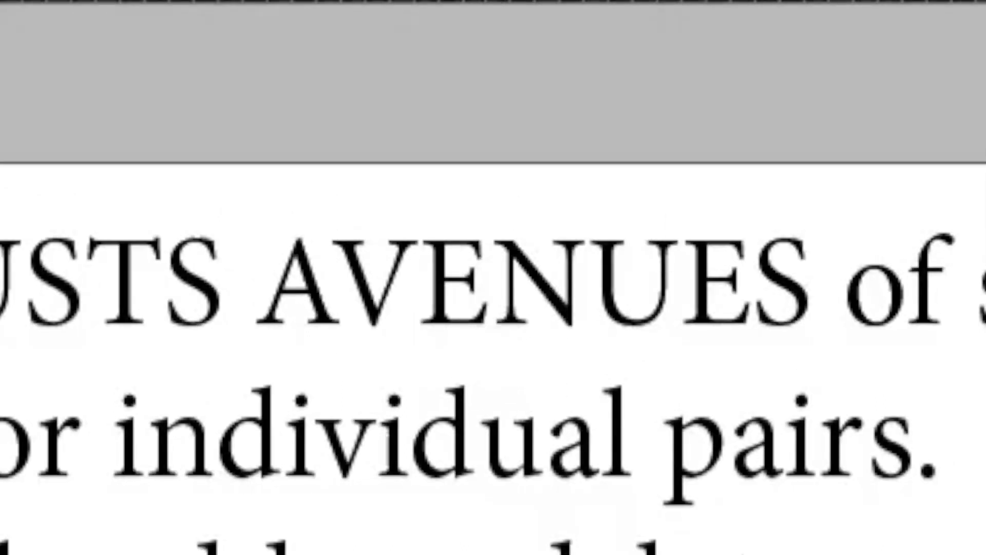
{"action": "key", "text": "alt+Right"}
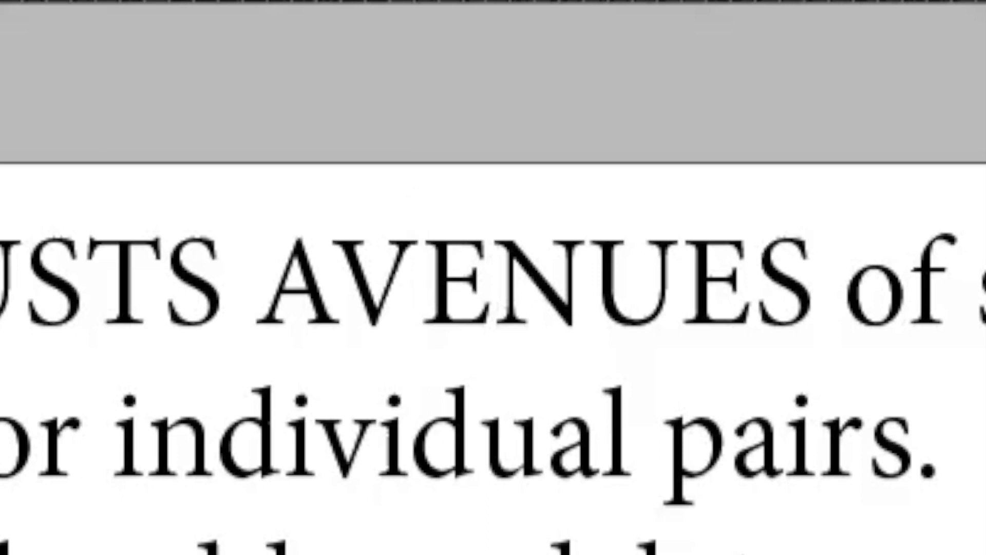
{"action": "key", "text": "alt+Right"}
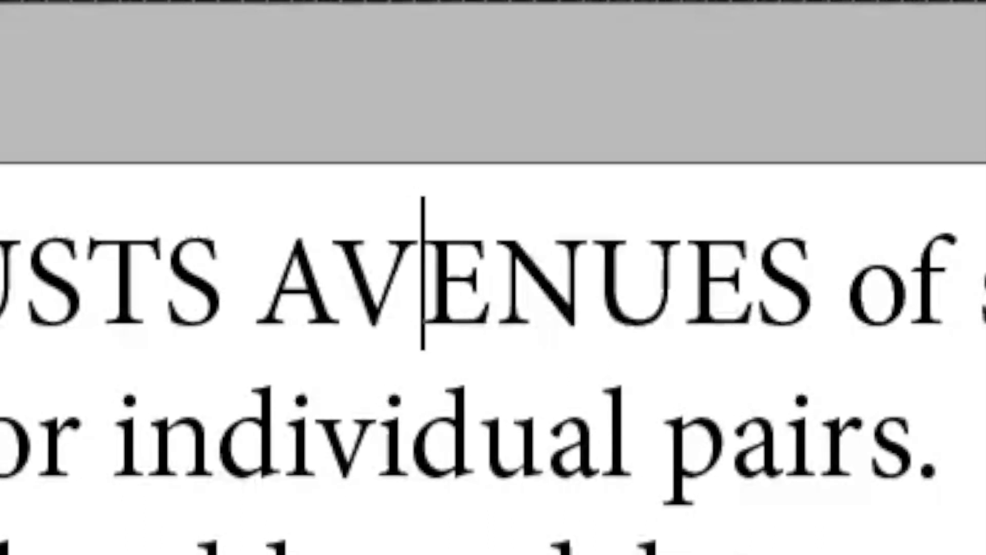
{"action": "key", "text": "alt+Right"}
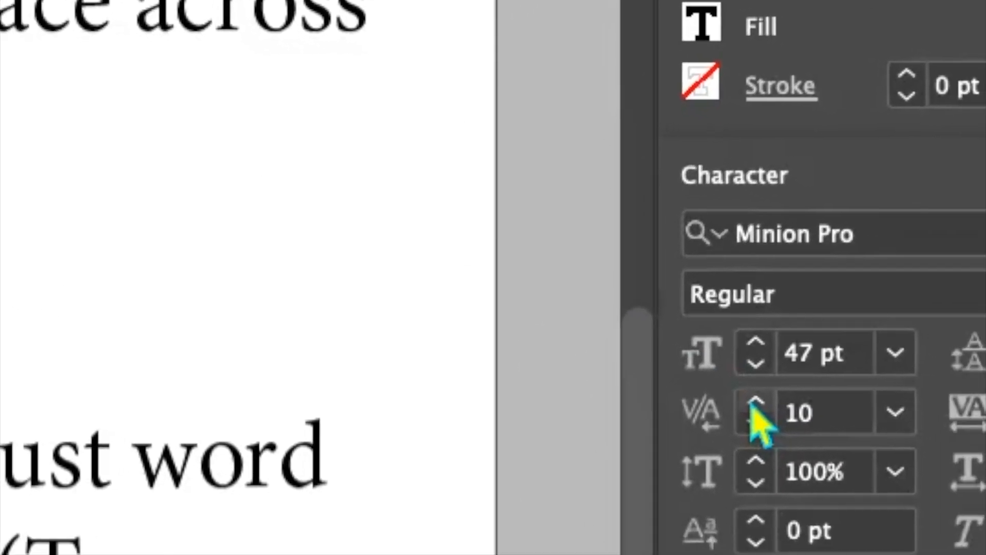
- Try raising the tracking to 70 with only an insertion point and no text selected
{"action": "left_click", "coordinate": [956, 486]}
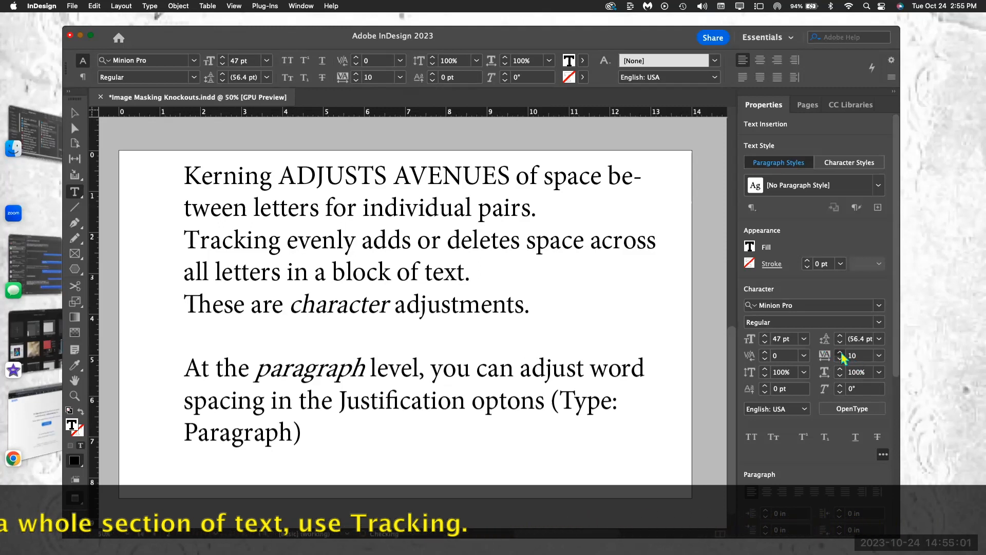
{"action": "left_click", "coordinate": [841, 352]}
{"action": "left_click", "coordinate": [841, 352]}
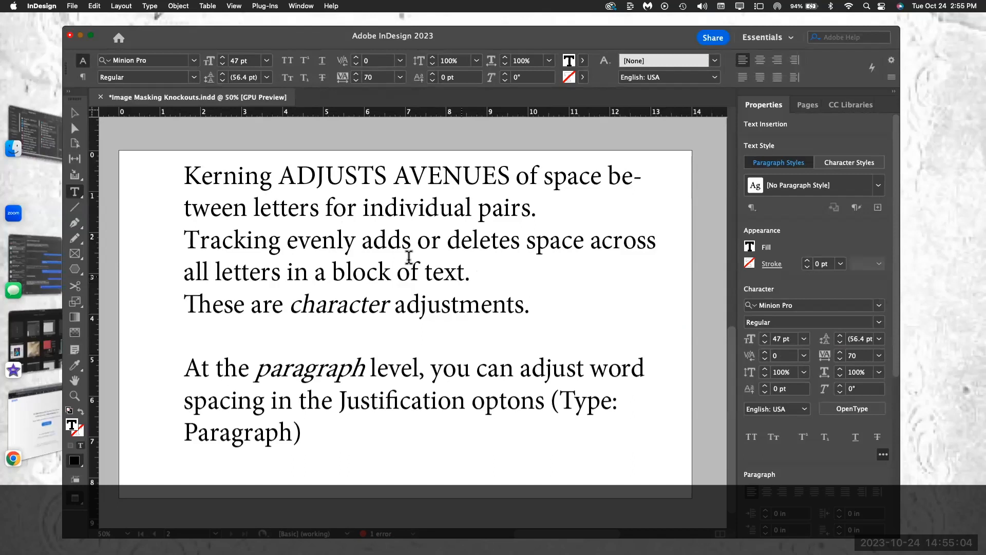
- Select the sentence from "Tracking evenly" to "block of text." and increase its tracking past 60
{"action": "left_click", "coordinate": [343, 237]}
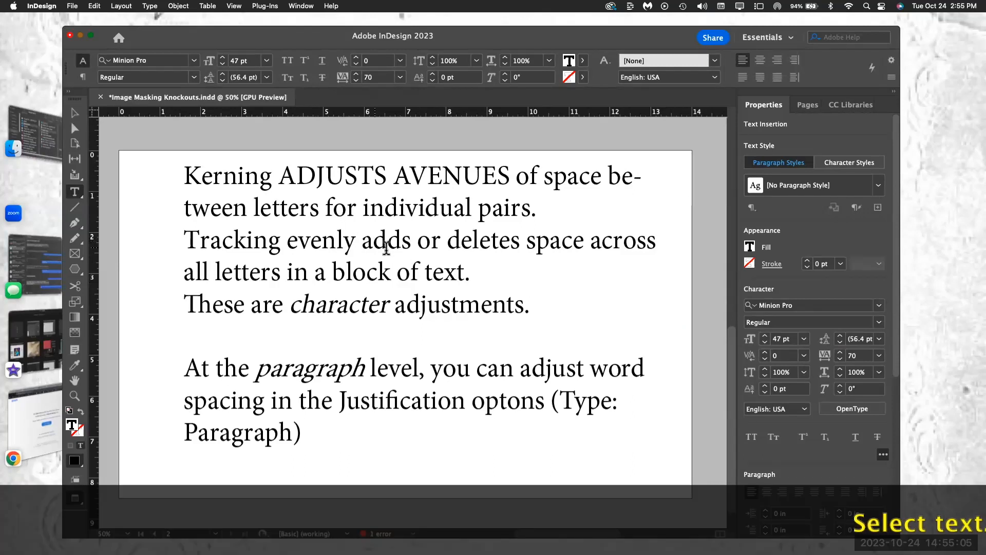
{"action": "left_click_drag", "start_coordinate": [475, 268], "coordinate": [189, 242]}
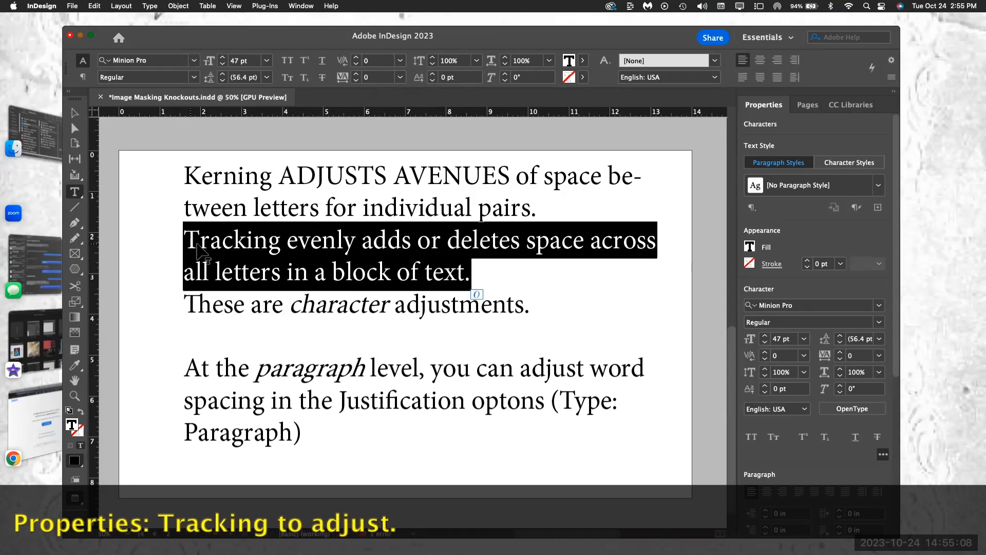
{"action": "left_click", "coordinate": [841, 352]}
{"action": "left_click", "coordinate": [841, 352]}
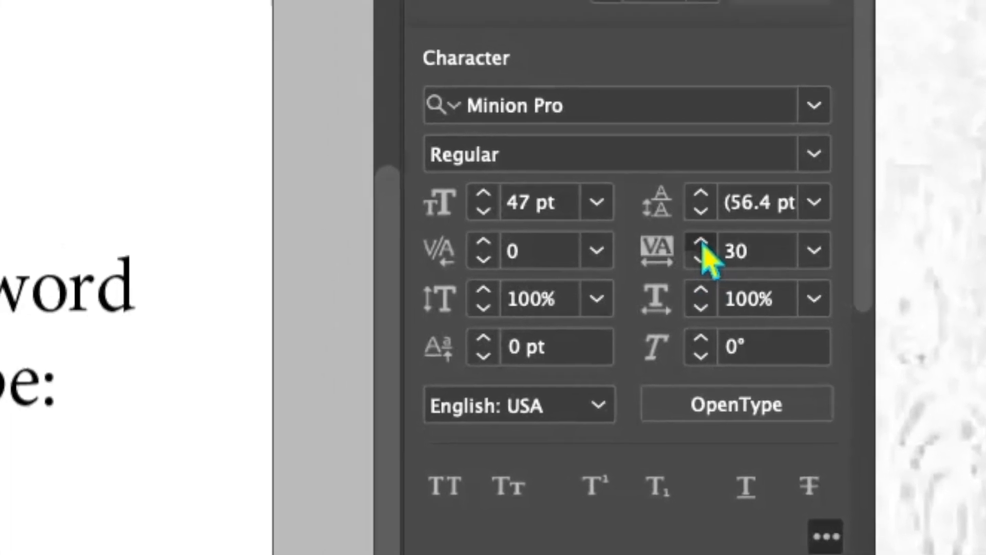
{"action": "left_click", "coordinate": [702, 243]}
{"action": "left_click", "coordinate": [701, 243]}
{"action": "left_click", "coordinate": [701, 244]}
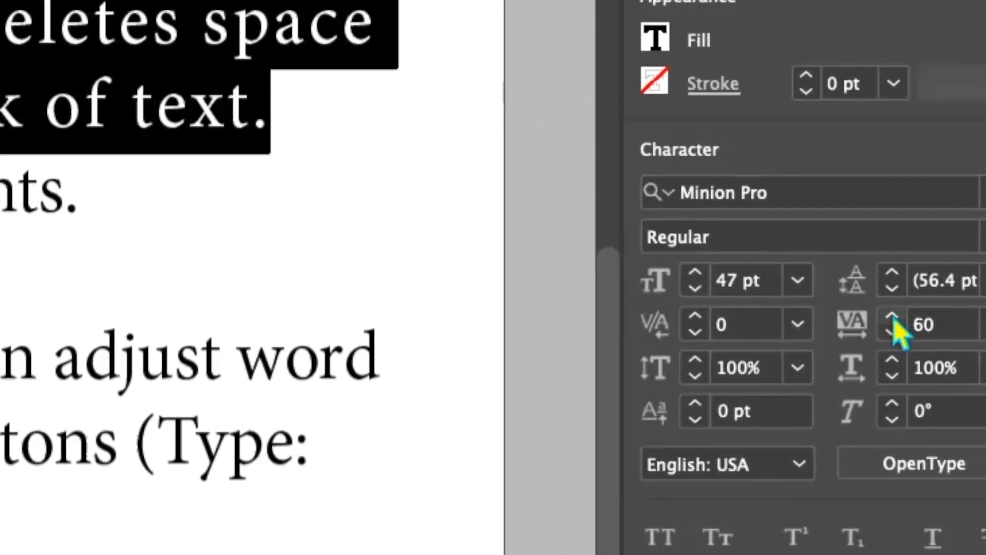
{"action": "left_click", "coordinate": [893, 317]}
{"action": "left_click", "coordinate": [893, 317]}
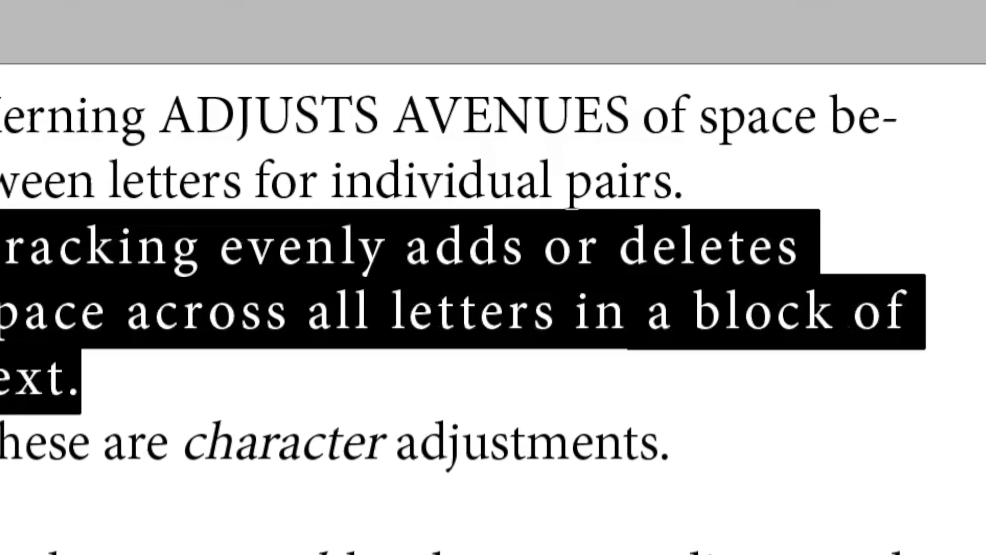
- Reduce the tracking of the selected "Tracking evenly" sentence until it fits on two lines
{"action": "left_click", "coordinate": [916, 325]}
{"action": "left_click", "coordinate": [916, 326]}
{"action": "left_click", "coordinate": [917, 325]}
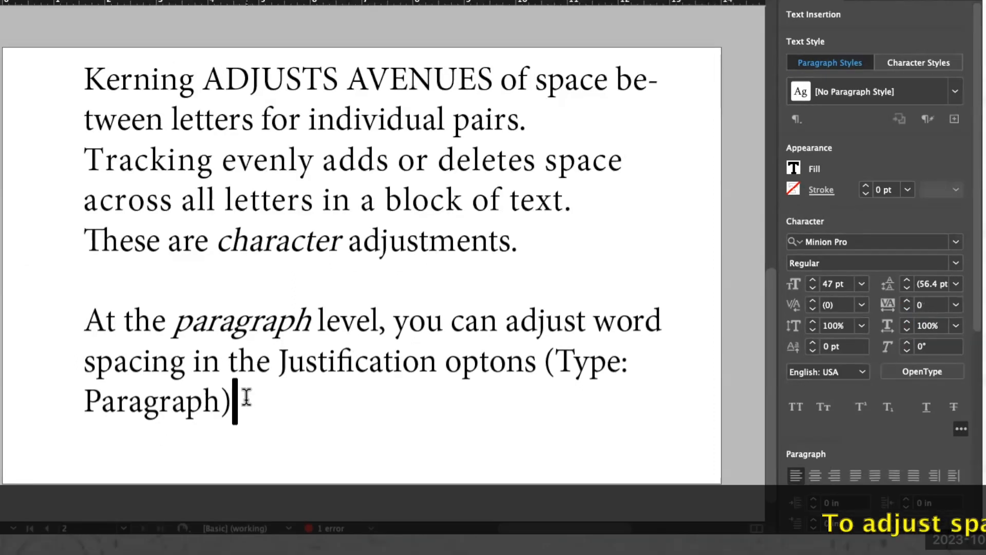
- Select the last paragraph and try full justification, right and centre alignment on it, ending with left alignment
{"action": "left_click_drag", "start_coordinate": [246, 397], "coordinate": [44, 315]}
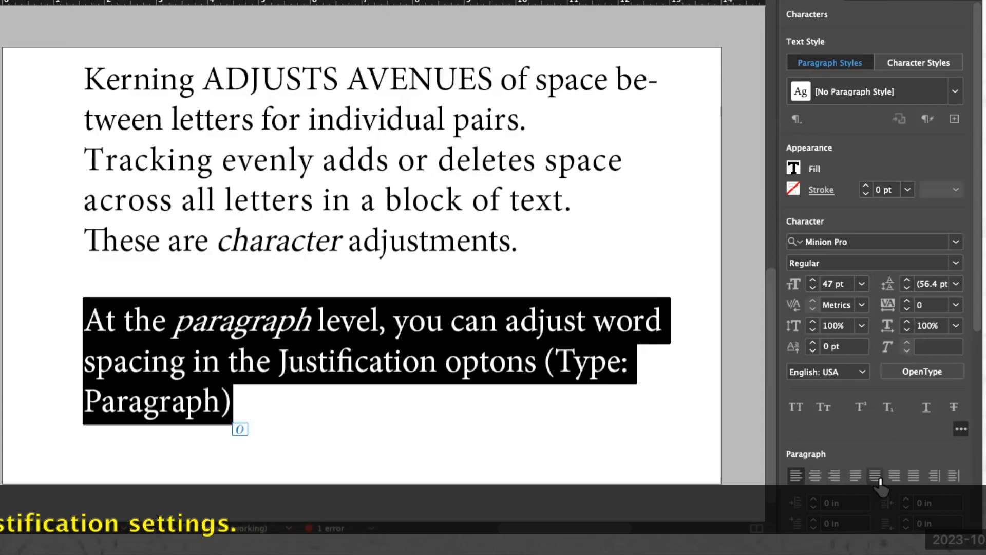
{"action": "left_click", "coordinate": [915, 477]}
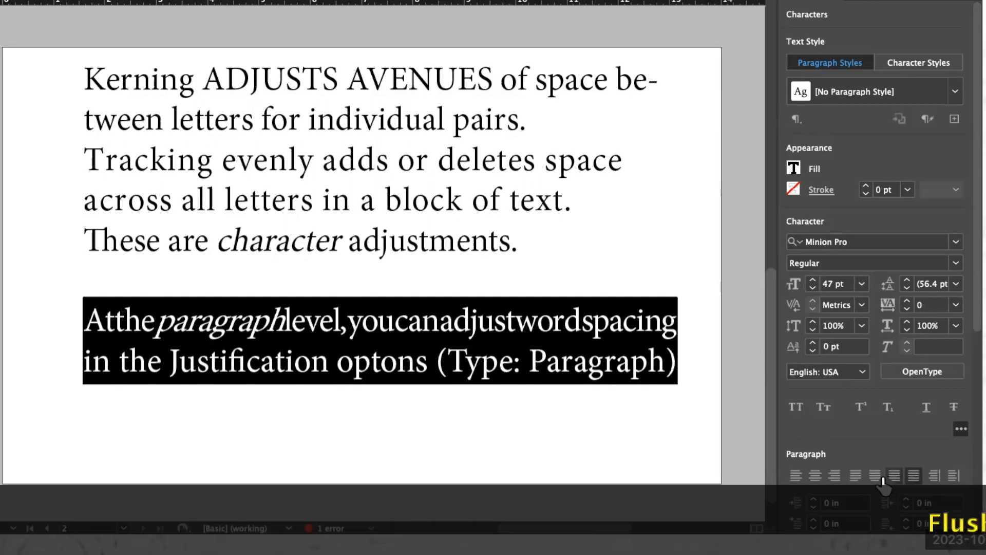
{"action": "left_click", "coordinate": [834, 477]}
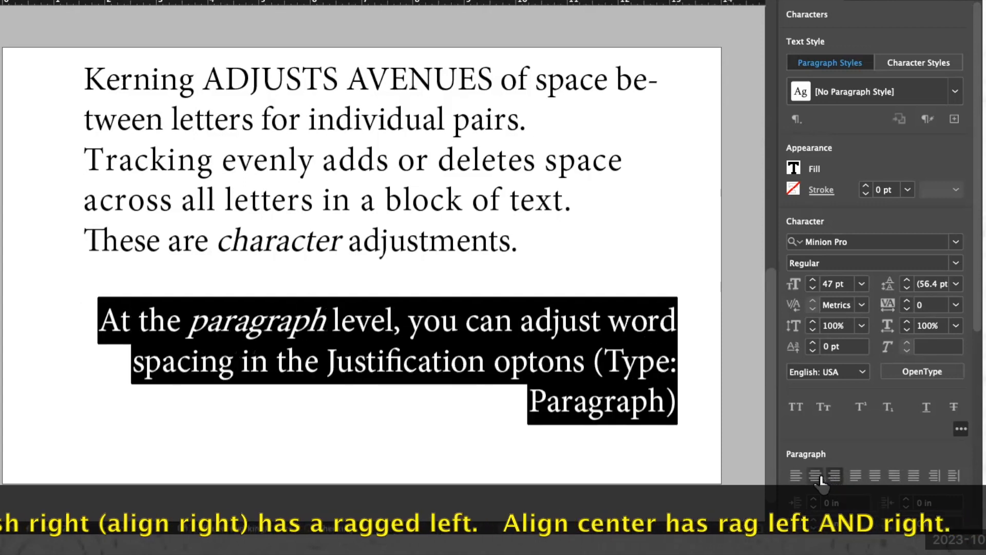
{"action": "left_click", "coordinate": [815, 477]}
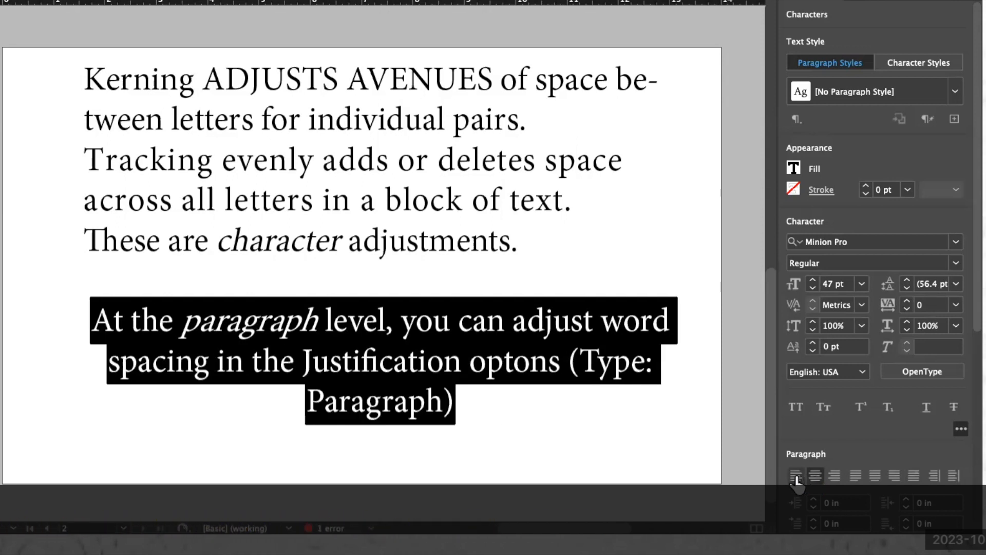
{"action": "left_click", "coordinate": [796, 477]}
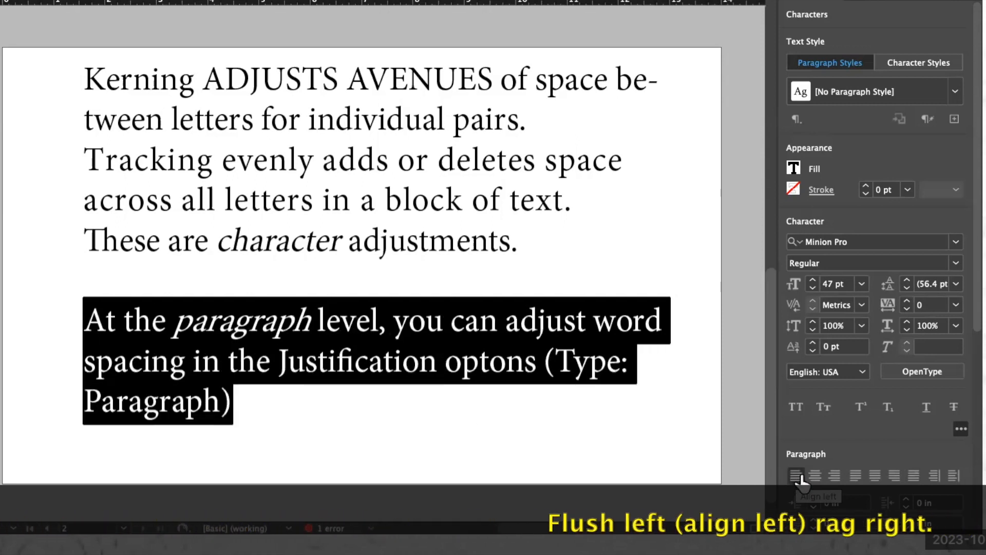
{"action": "left_click", "coordinate": [874, 477]}
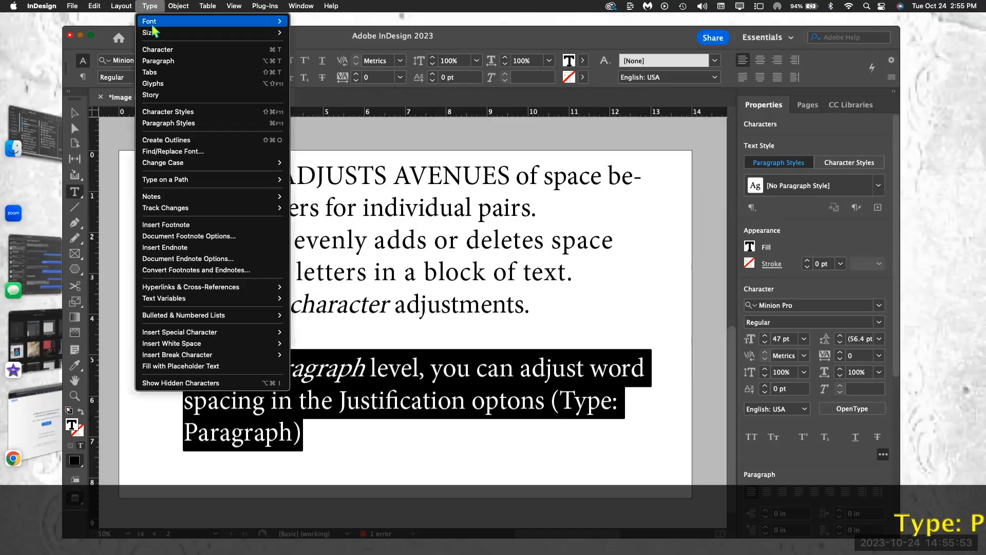
- Open the Justification settings for the selected last paragraph and move the dialog clear of the selected text
{"action": "left_click", "coordinate": [187, 77]}
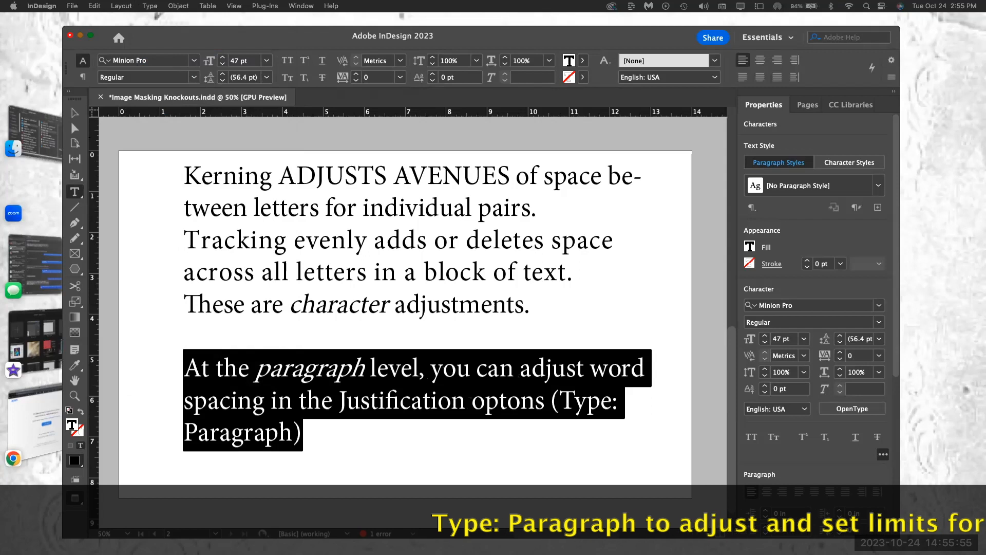
{"action": "key", "text": "super+alt+t"}
{"action": "left_click_drag", "start_coordinate": [440, 250], "coordinate": [699, 268]}
{"action": "scroll", "coordinate": [826, 458], "scroll_direction": "down", "scroll_amount": 5}
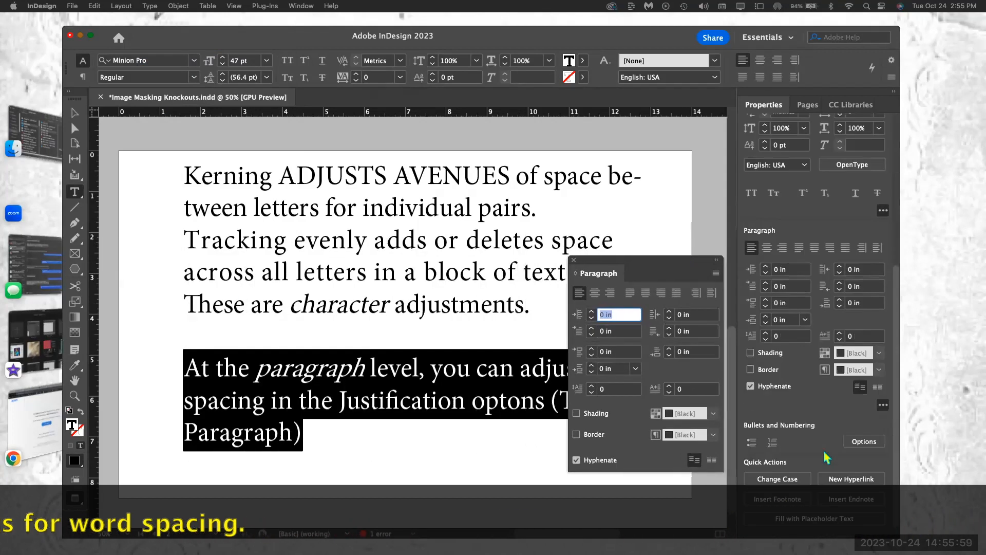
{"action": "left_click", "coordinate": [716, 274]}
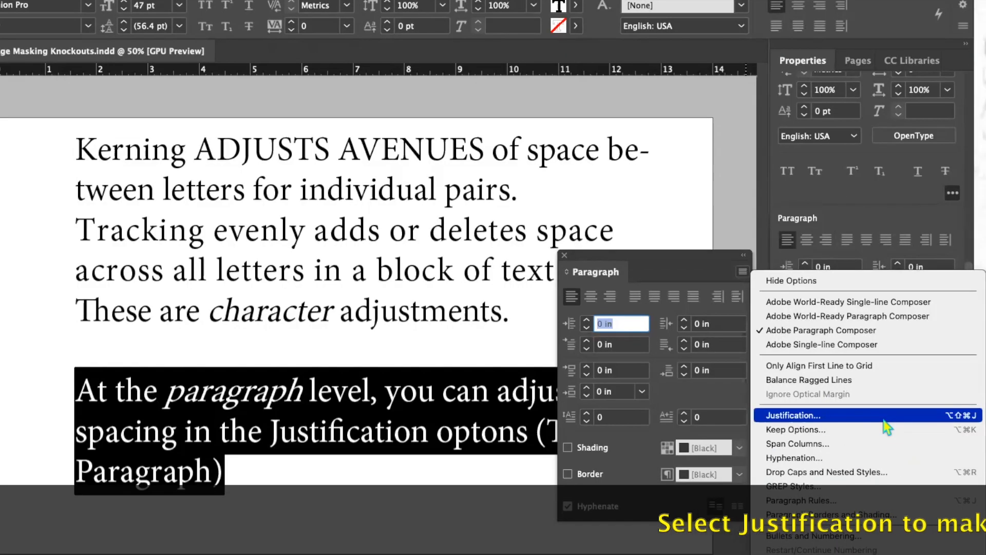
{"action": "left_click", "coordinate": [884, 421]}
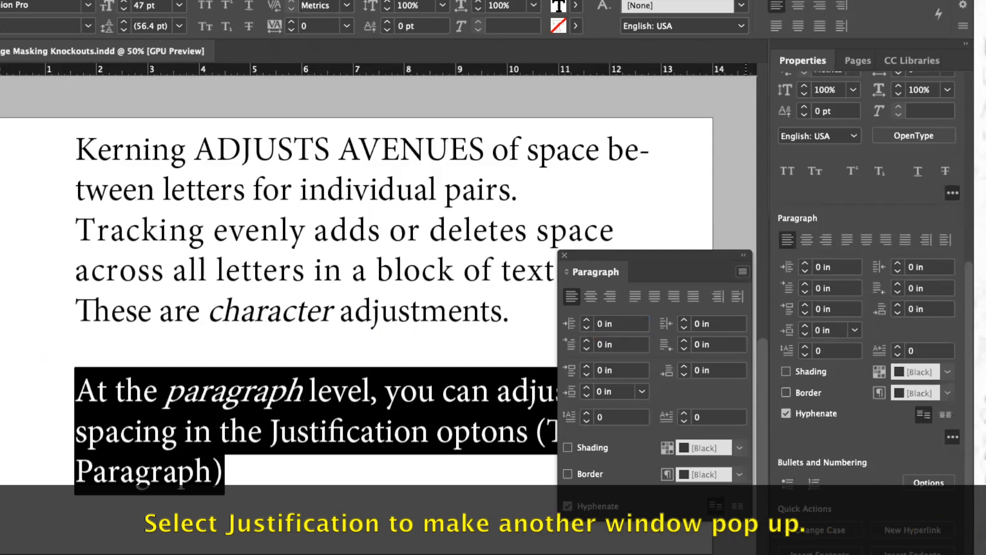
{"action": "left_click_drag", "start_coordinate": [111, 239], "coordinate": [641, 26]}
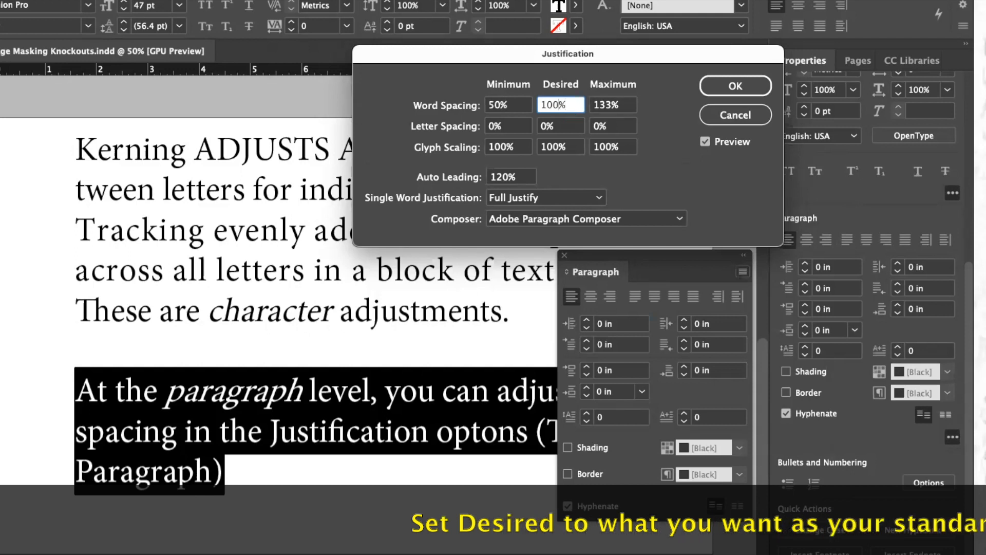
- Set the desired word spacing to 125% in the Justification settings
{"action": "key", "text": "BackSpace"}
{"action": "key", "text": "BackSpace"}
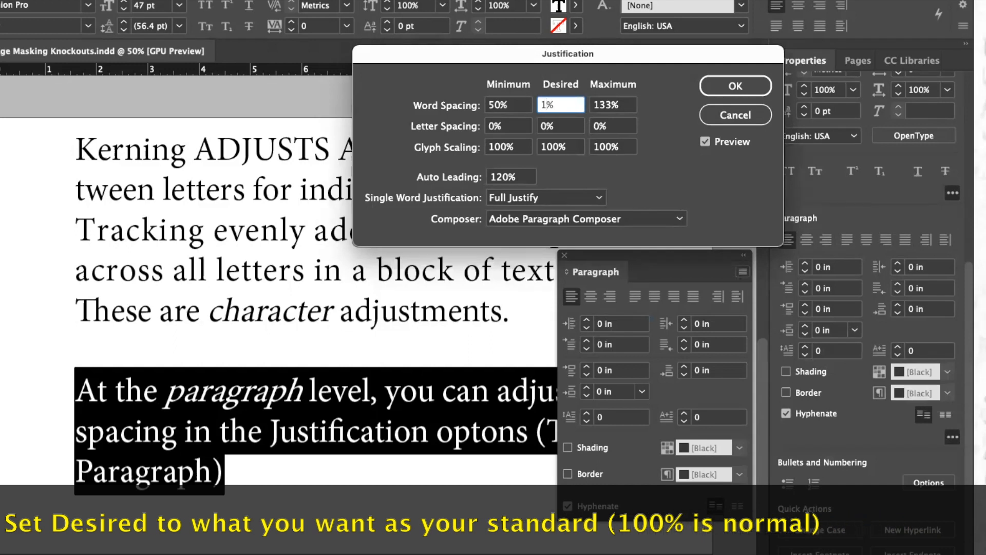
{"action": "type", "text": "25"}
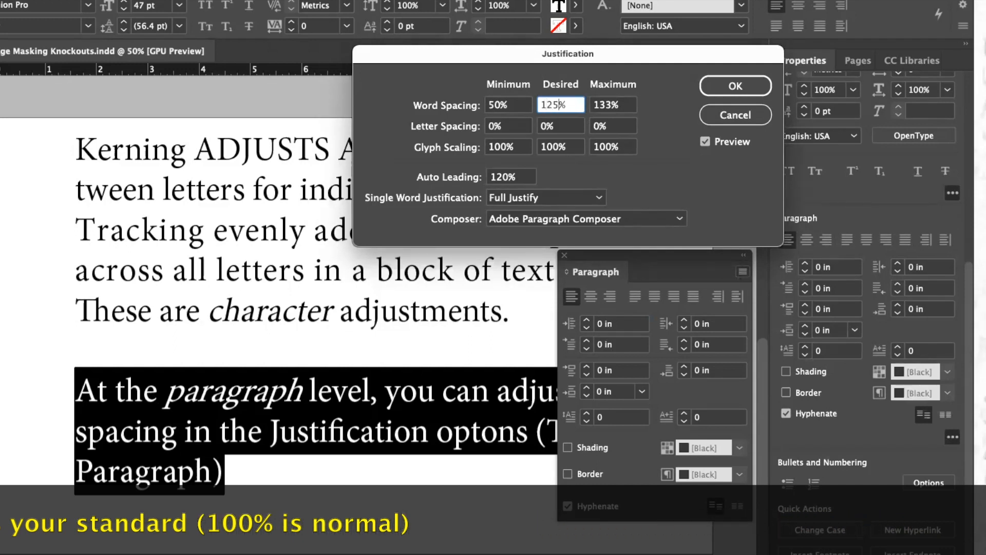
{"action": "left_click", "coordinate": [741, 97]}
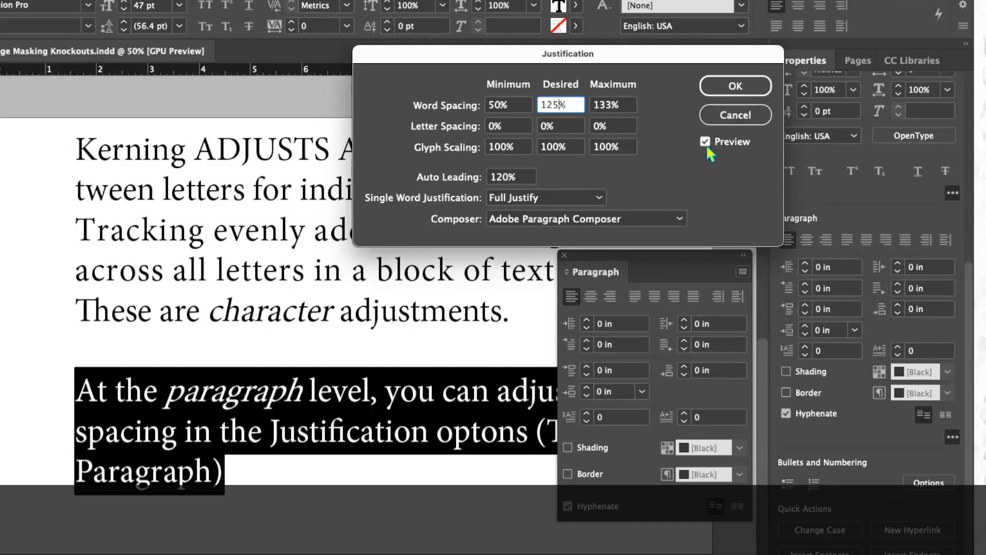
- Apply the word spacing change and reopen the Justification settings for the selected last paragraph
{"action": "left_click", "coordinate": [732, 97]}
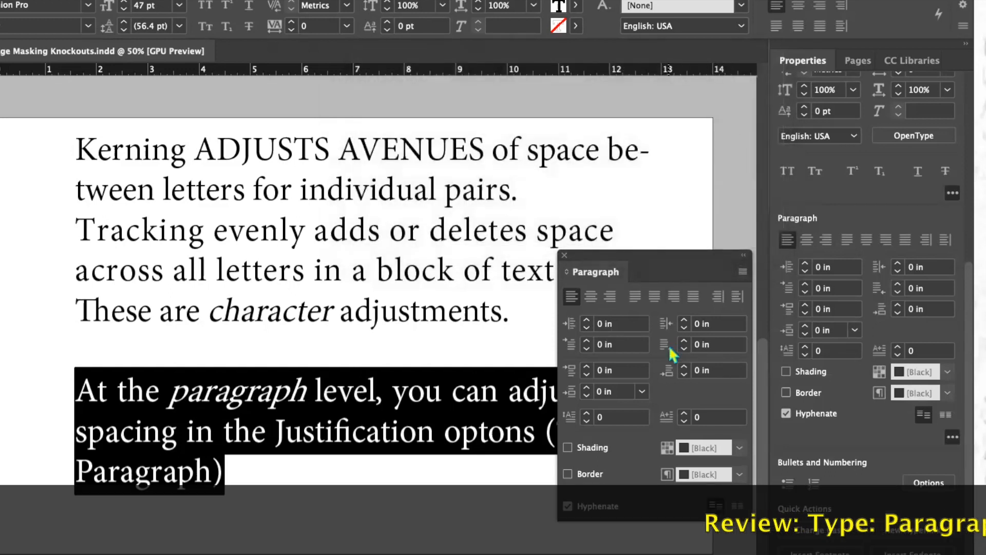
{"action": "left_click", "coordinate": [743, 271]}
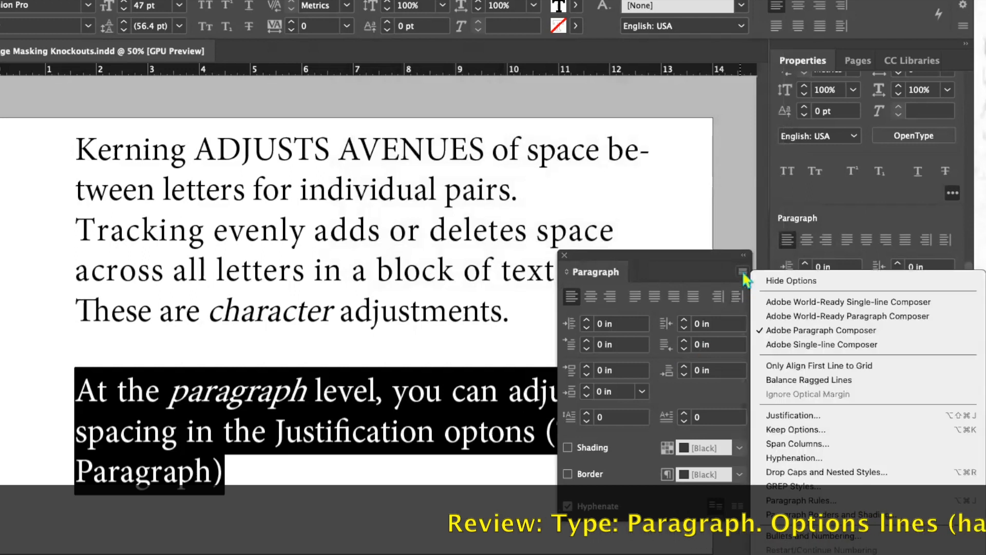
{"action": "left_click", "coordinate": [778, 415]}
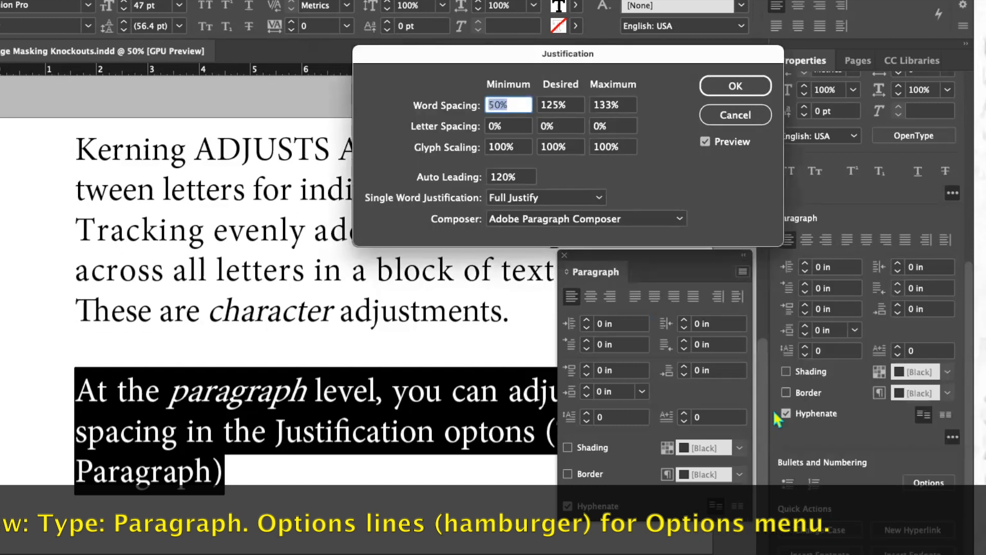
- Set the paragraph's maximum word spacing to 150% and its desired word spacing to 145%
{"action": "left_click", "coordinate": [559, 105]}
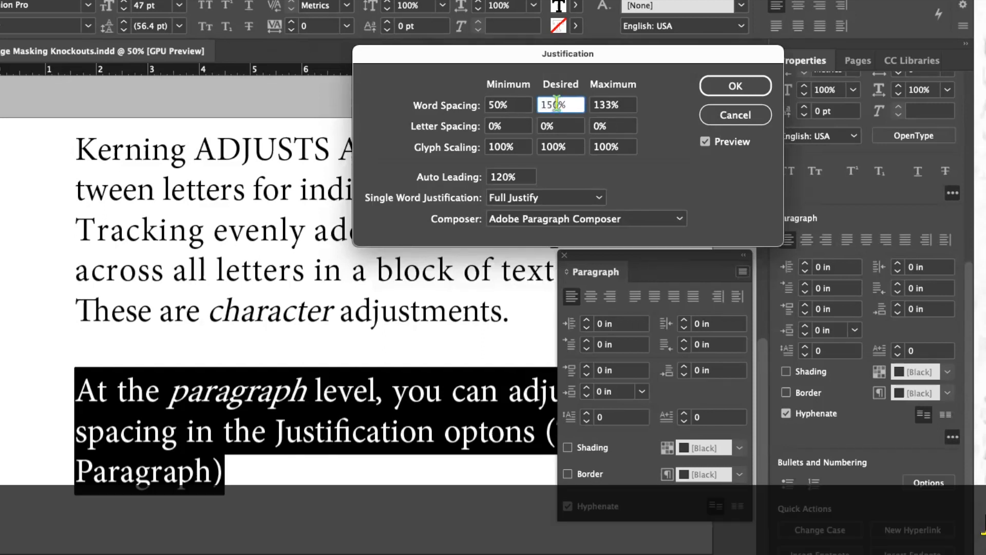
{"action": "key", "text": "BackSpace"}
{"action": "key", "text": "BackSpace"}
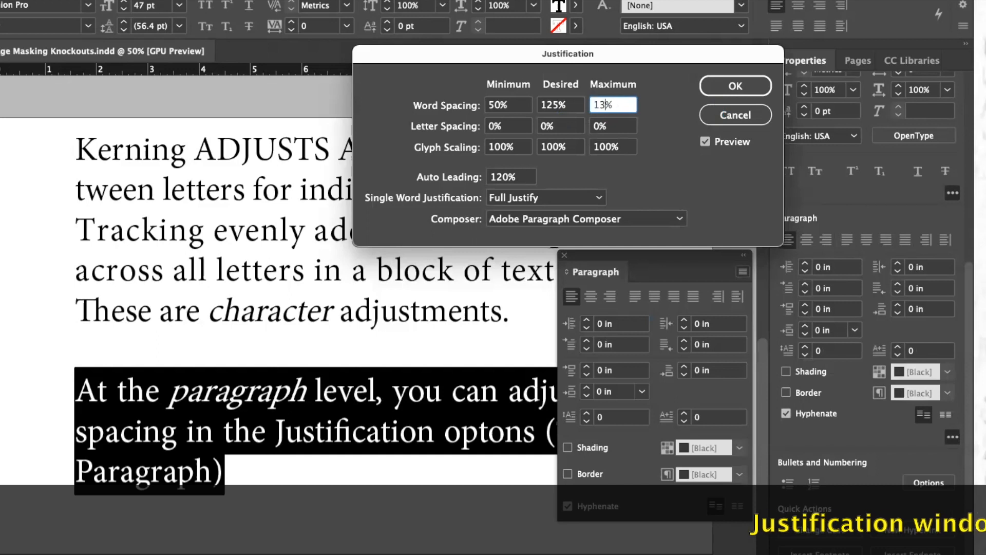
{"action": "type", "text": "50"}
{"action": "left_click", "coordinate": [560, 105]}
{"action": "key", "text": "BackSpace"}
{"action": "key", "text": "BackSpace"}
{"action": "type", "text": "45"}
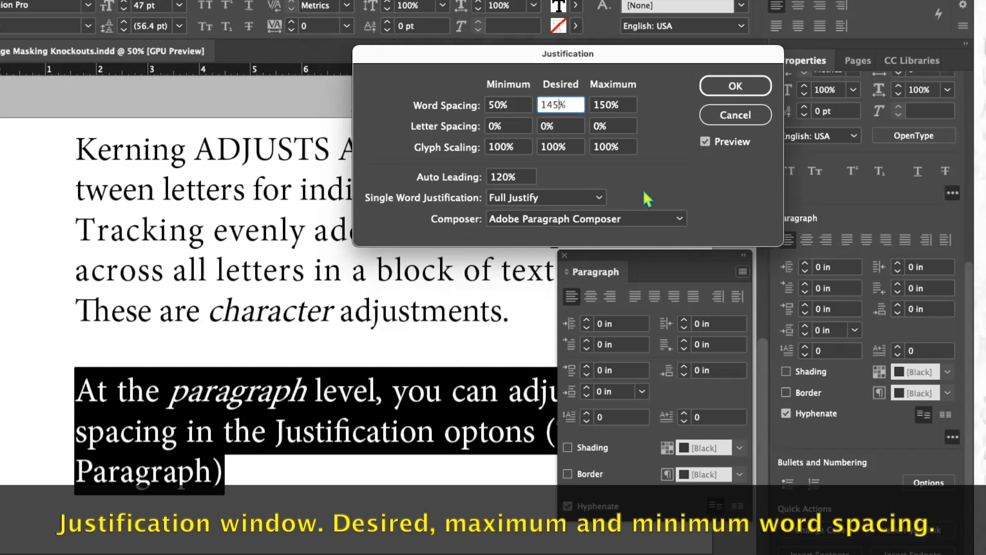
{"action": "left_click", "coordinate": [620, 105]}
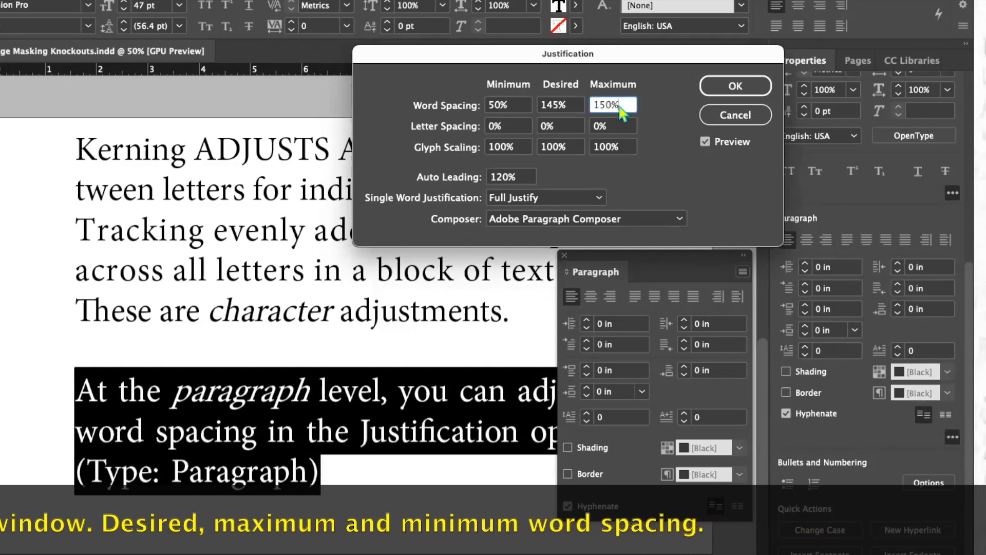
- Tighten the selected paragraph by setting its desired word spacing to 65%
{"action": "left_click", "coordinate": [499, 105]}
{"action": "double_click", "coordinate": [494, 105]}
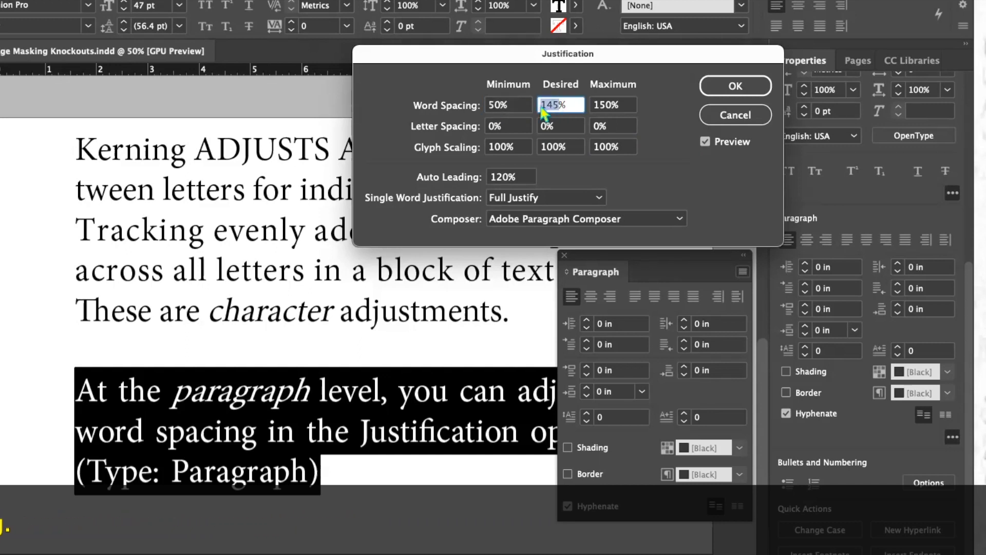
{"action": "type", "text": "6"}
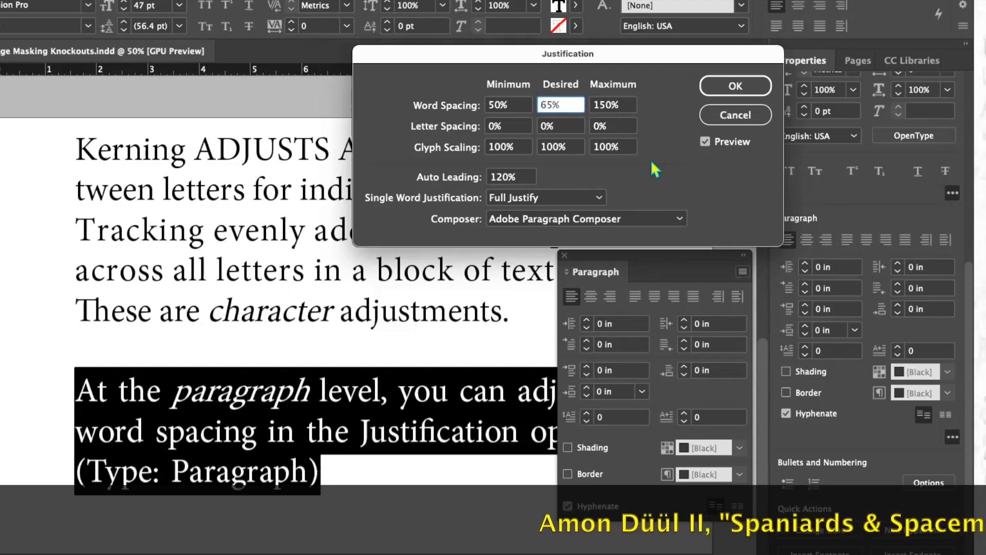
{"action": "left_click", "coordinate": [624, 105]}
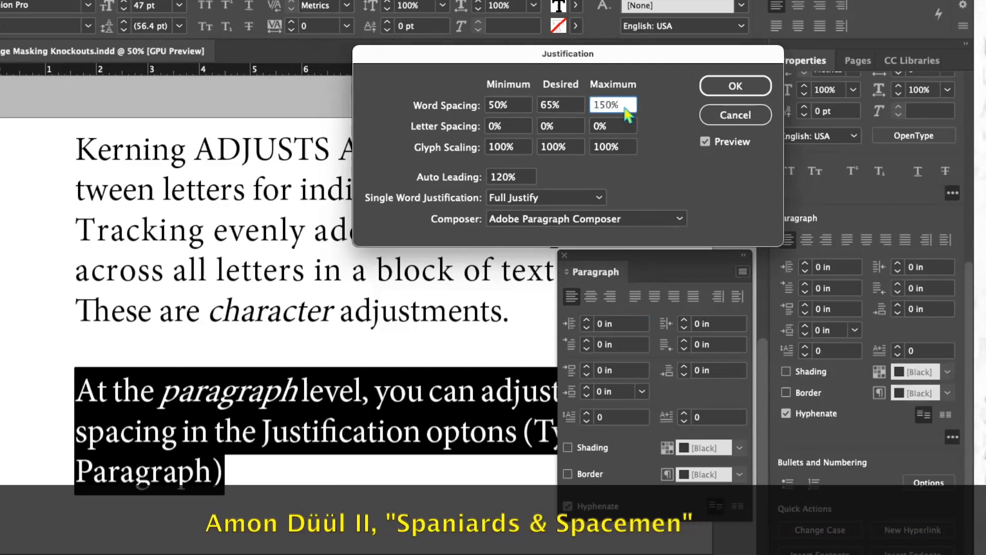